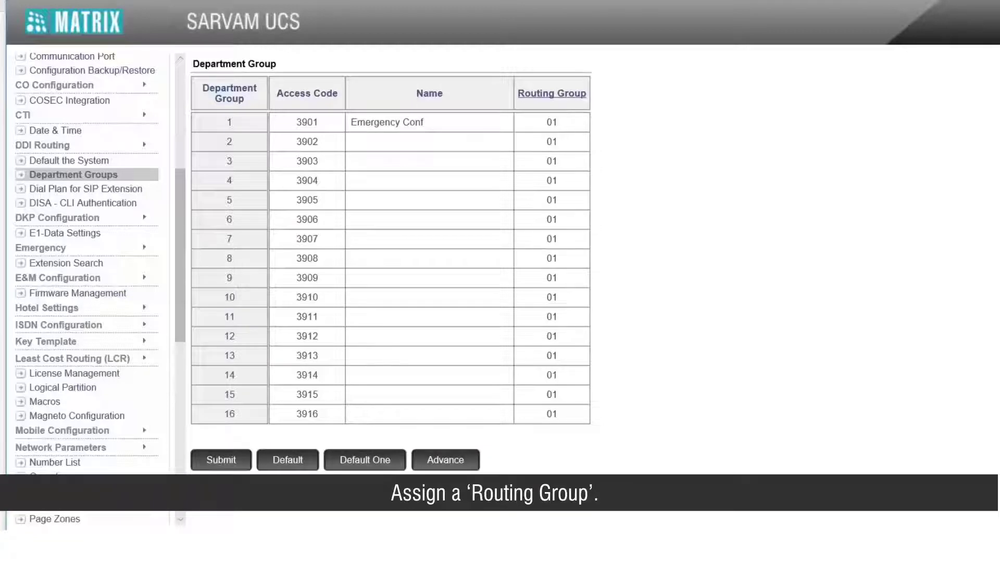
# Set the Emergency Conf department group (row 1) to routing group 02 and submit
pyautogui.write('02')
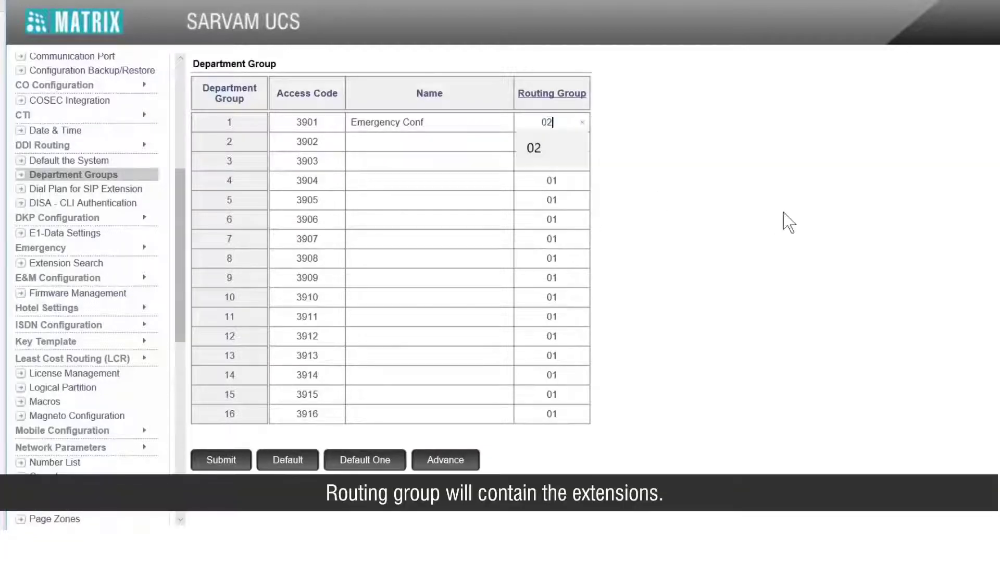
pyautogui.click(785, 224)
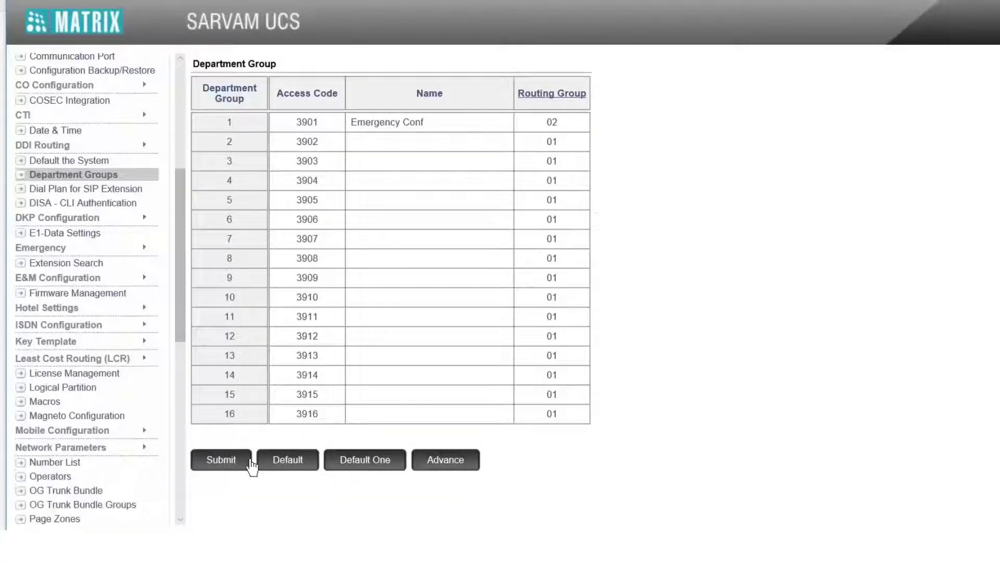
pyautogui.click(235, 460)
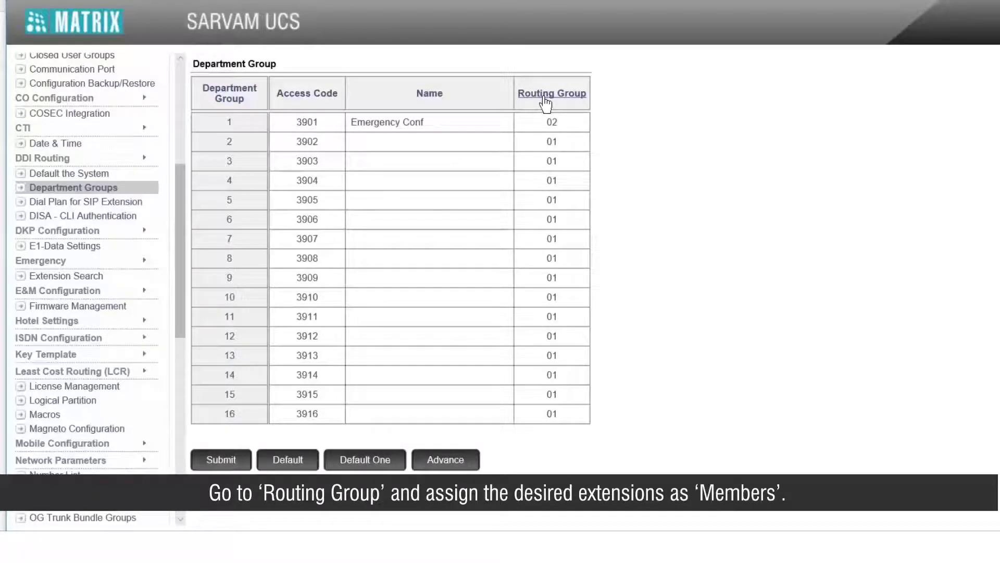
pyautogui.click(545, 100)
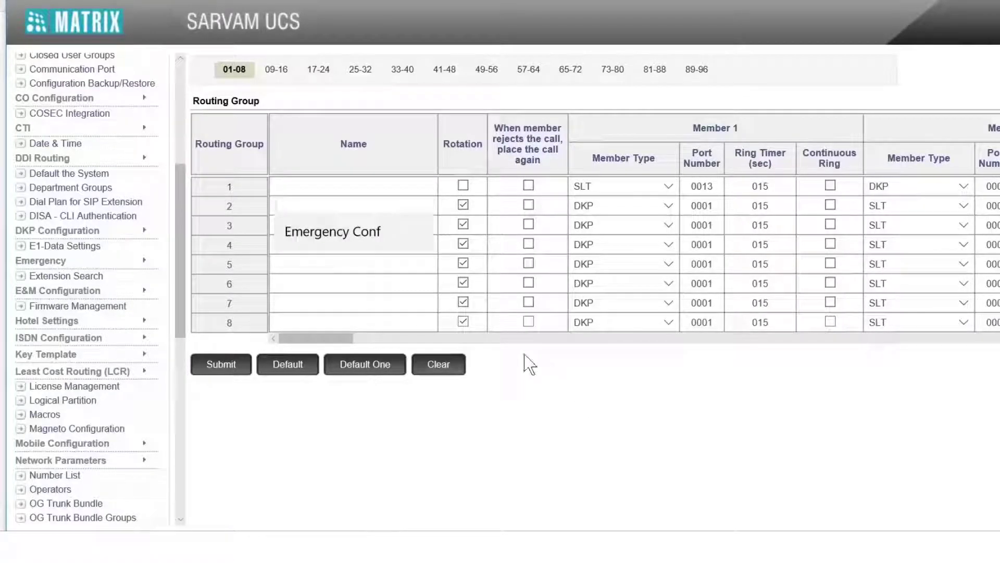
# Name routing group 2 'Emergency Conf' and uncheck its Rotation box
pyautogui.write('rgency Co')
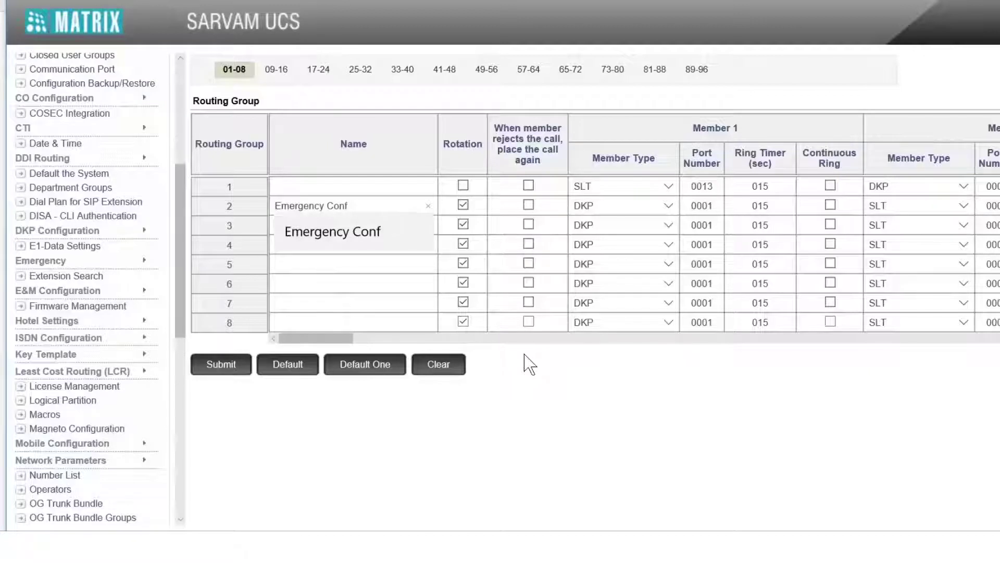
pyautogui.write('nf')
pyautogui.click(530, 364)
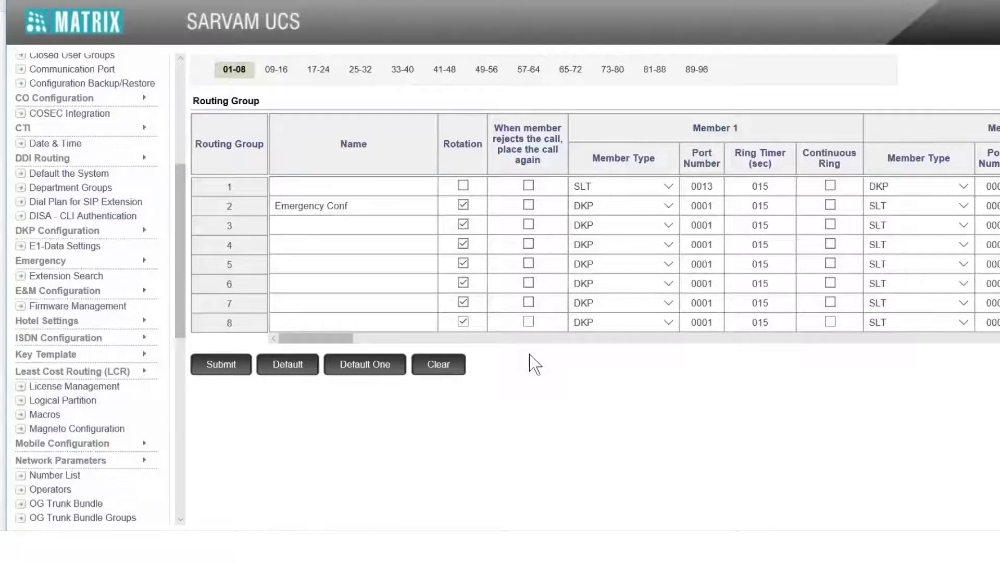
pyautogui.click(463, 207)
pyautogui.click(600, 206)
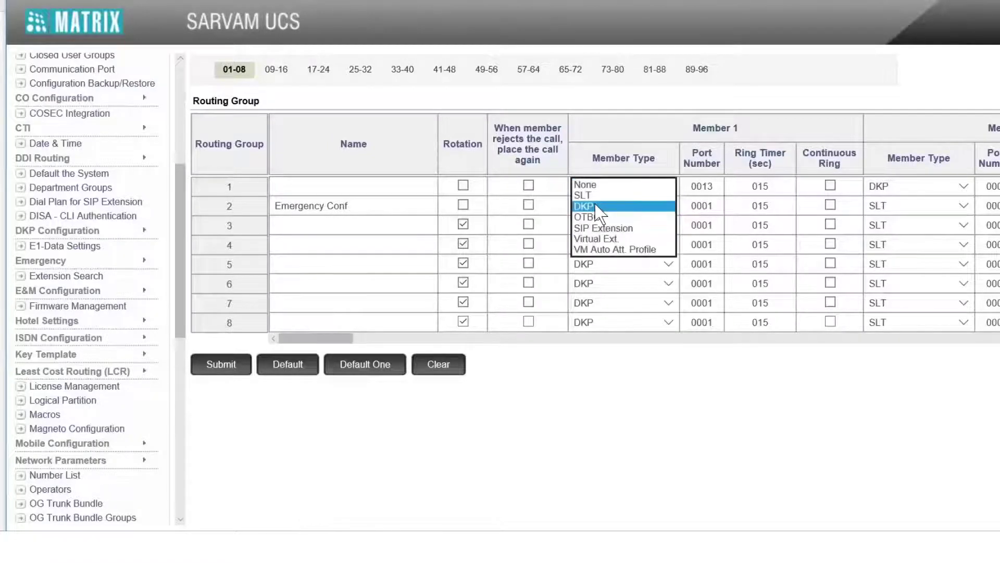
# Make routing group 2's member 1 an SLT with ring timer 0 and continuous ring on
pyautogui.click(598, 196)
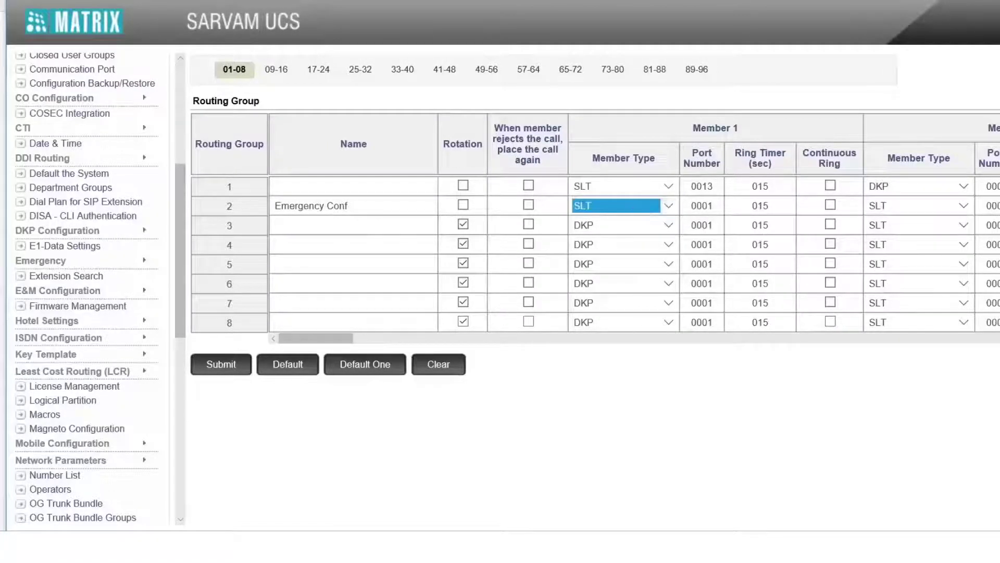
pyautogui.doubleClick(756, 206)
pyautogui.write('0')
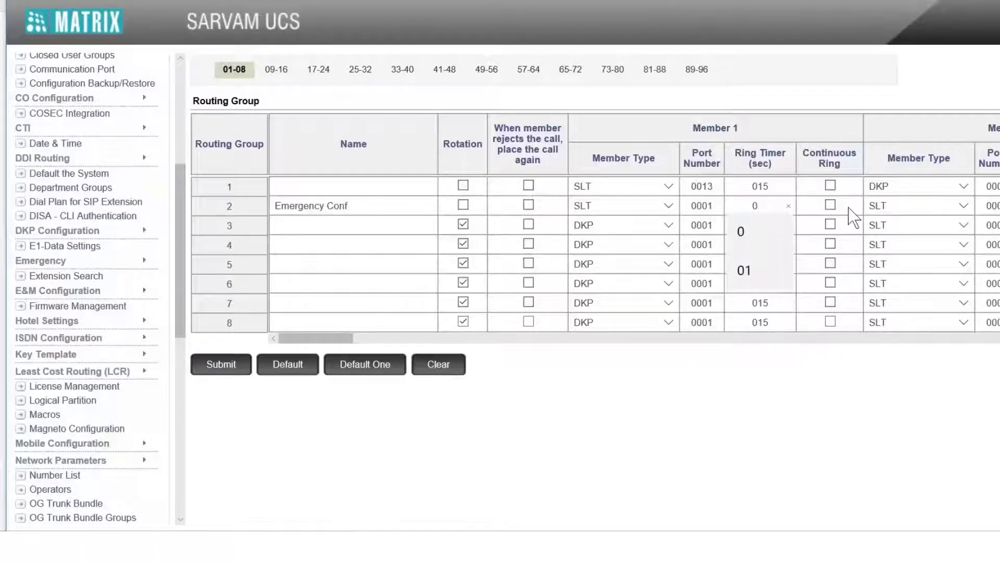
pyautogui.click(833, 204)
pyautogui.click(831, 205)
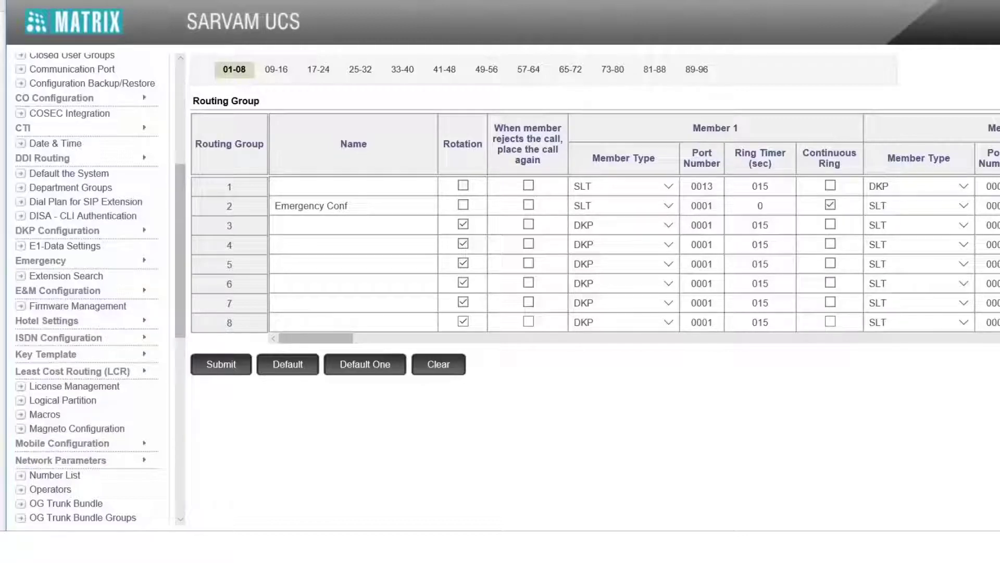
pyautogui.hscroll(10, 593, 254)
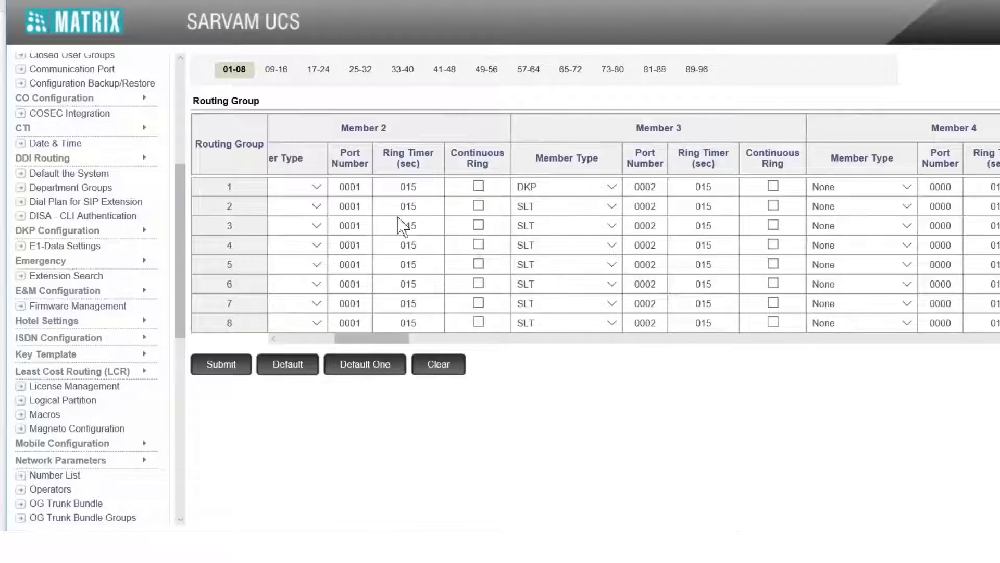
# Set member 2 of routing group 2 to port 2, ring timer 0, continuous ring on
pyautogui.click(280, 339)
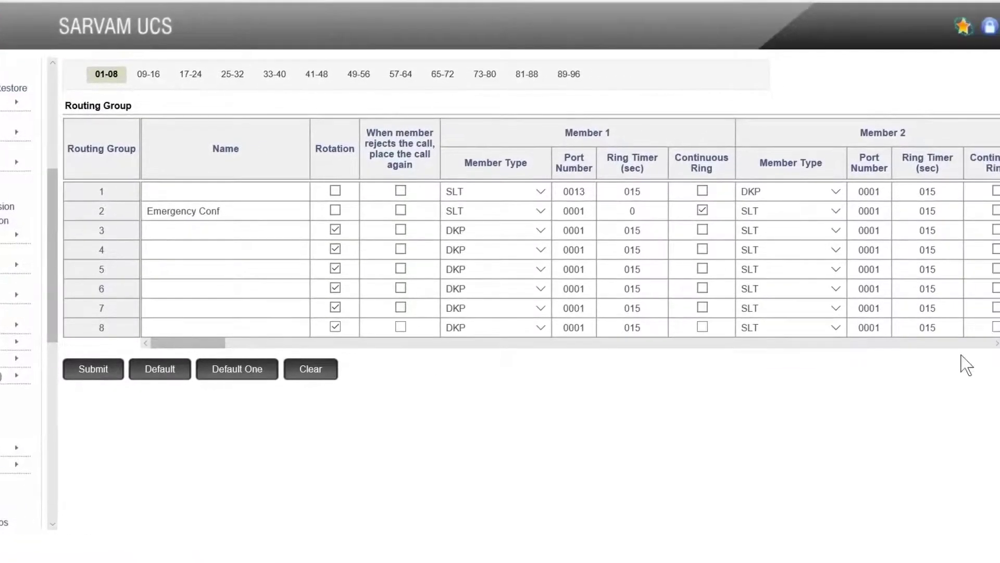
pyautogui.click(996, 344)
pyautogui.click(996, 343)
pyautogui.click(996, 344)
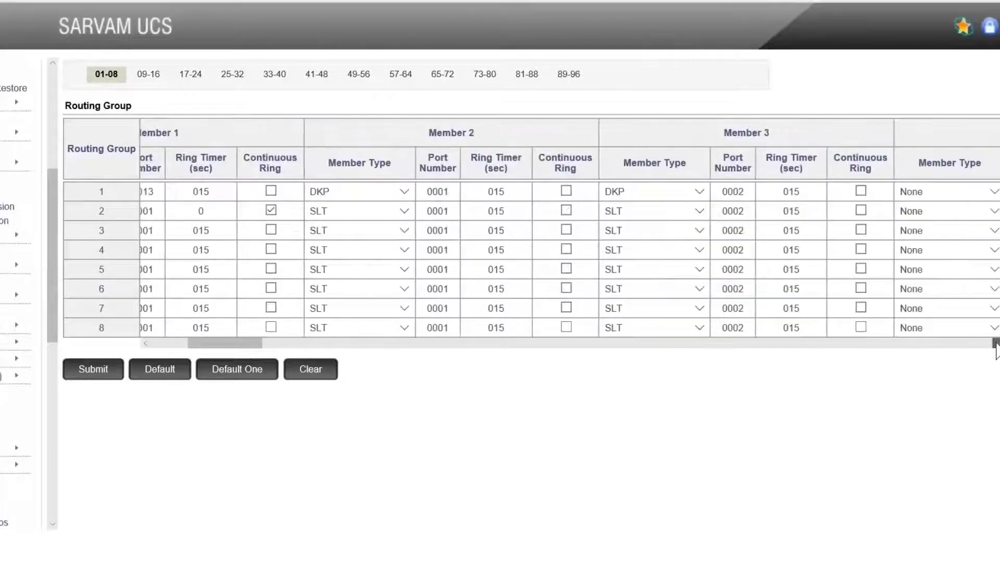
pyautogui.doubleClick(439, 210)
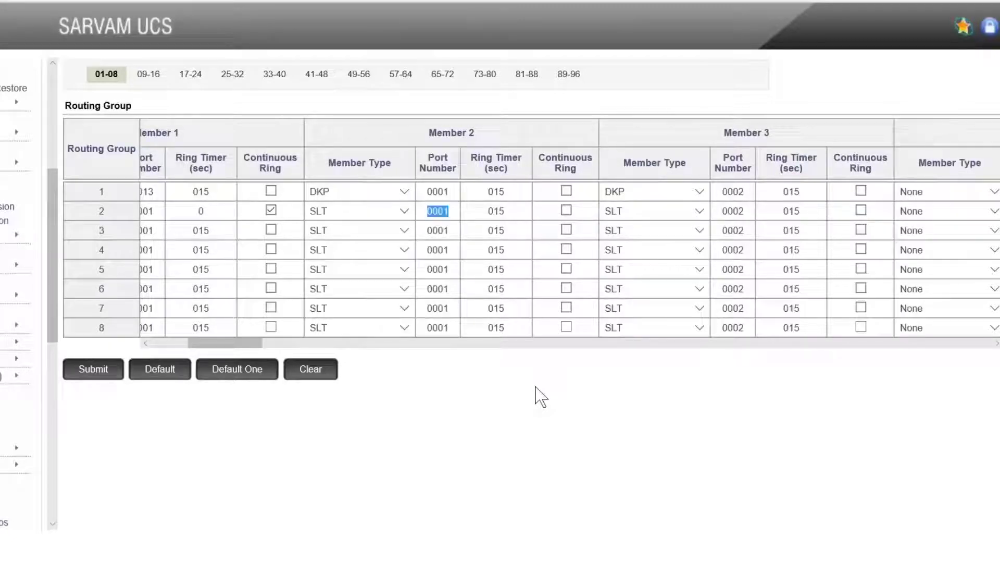
pyautogui.write('2')
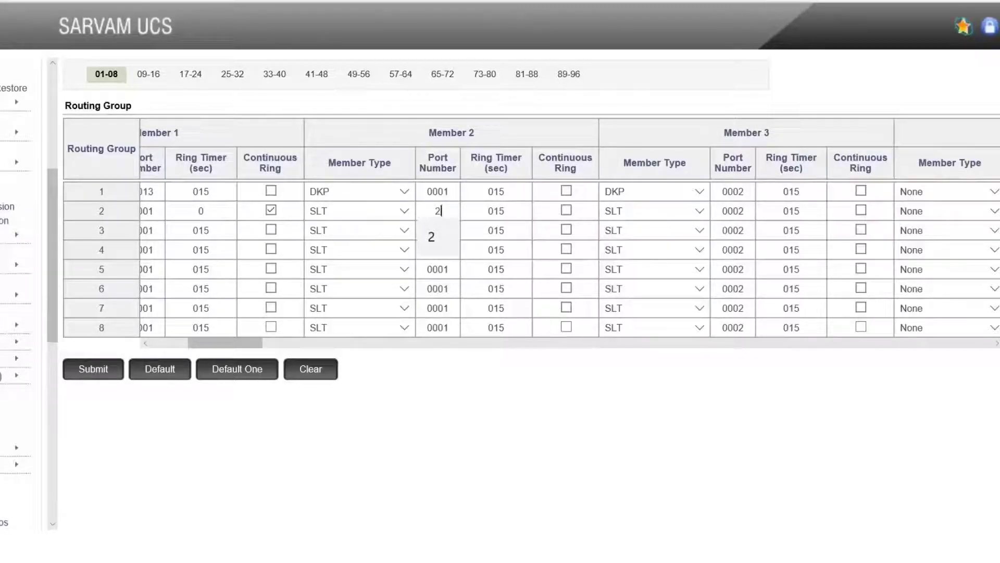
pyautogui.press('Tab')
pyautogui.write('0')
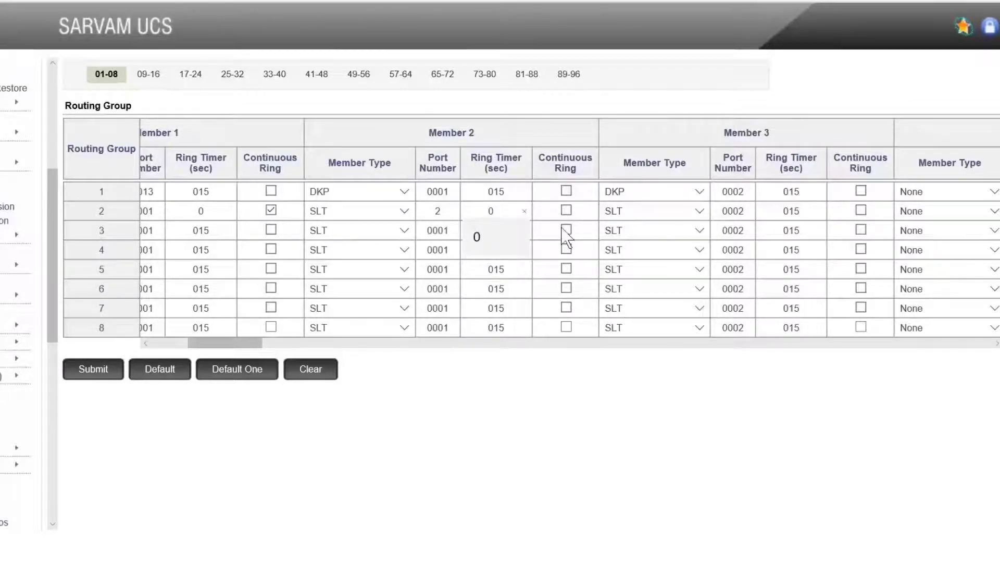
pyautogui.click(567, 210)
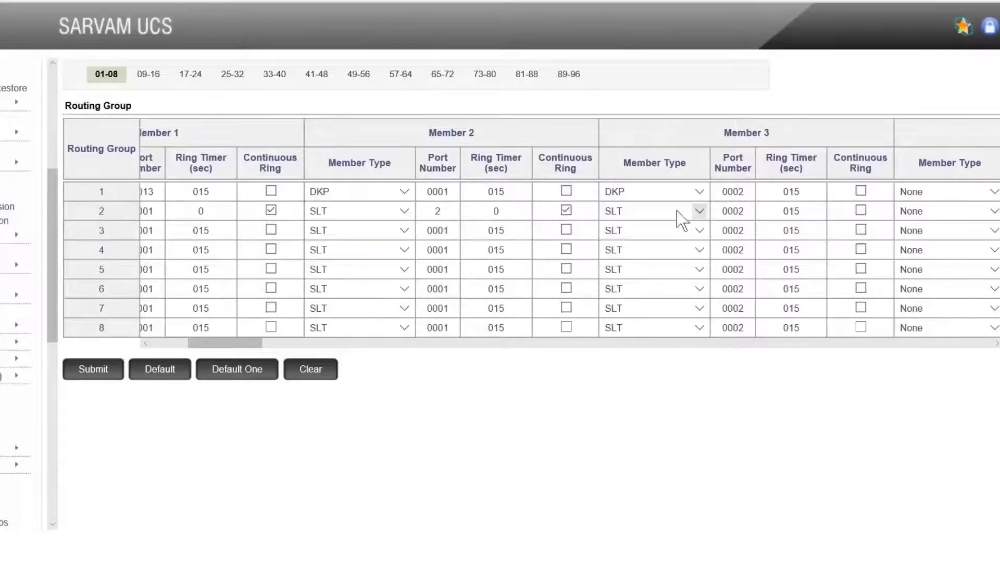
# Set member 3 of routing group 2 to port 3, ring timer 0, continuous ring on
pyautogui.moveTo(742, 211); pyautogui.dragTo(722, 210)
pyautogui.write('3')
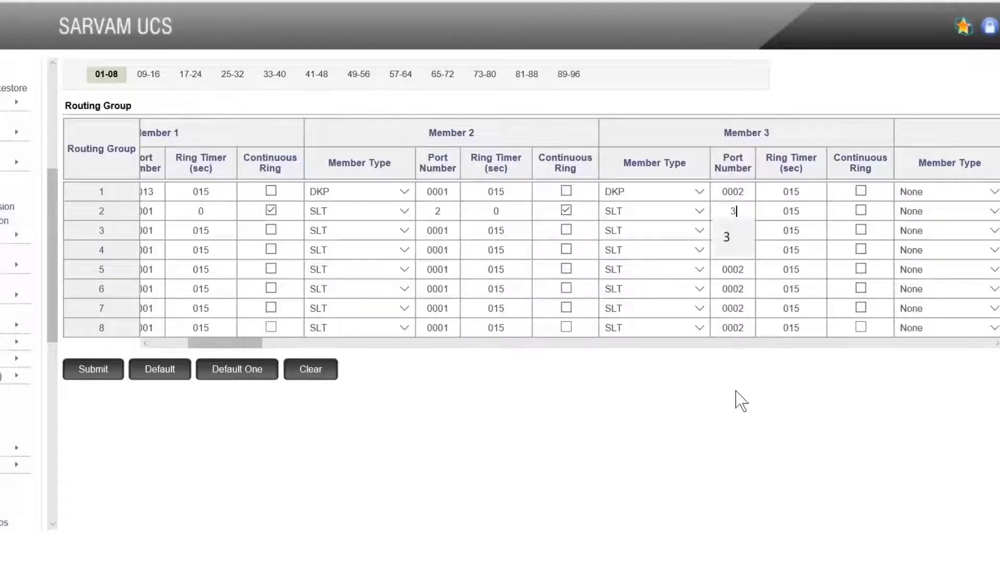
pyautogui.press('Tab')
pyautogui.write('0')
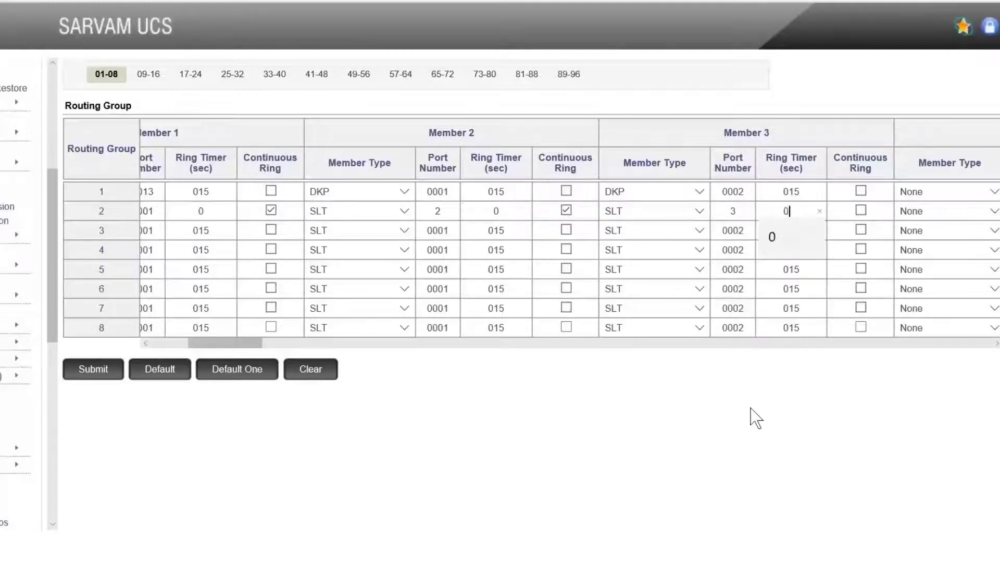
pyautogui.click(862, 211)
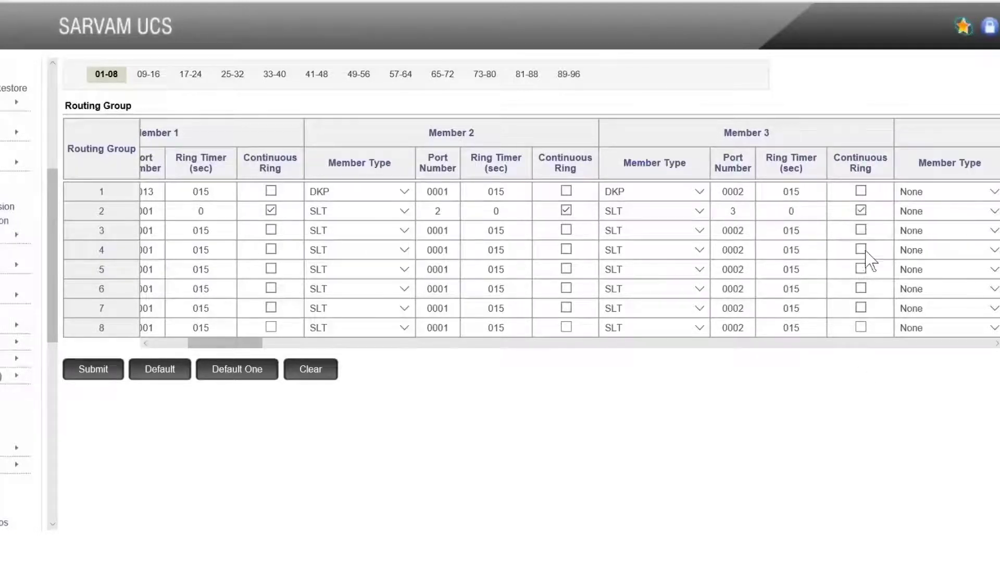
pyautogui.click(996, 343)
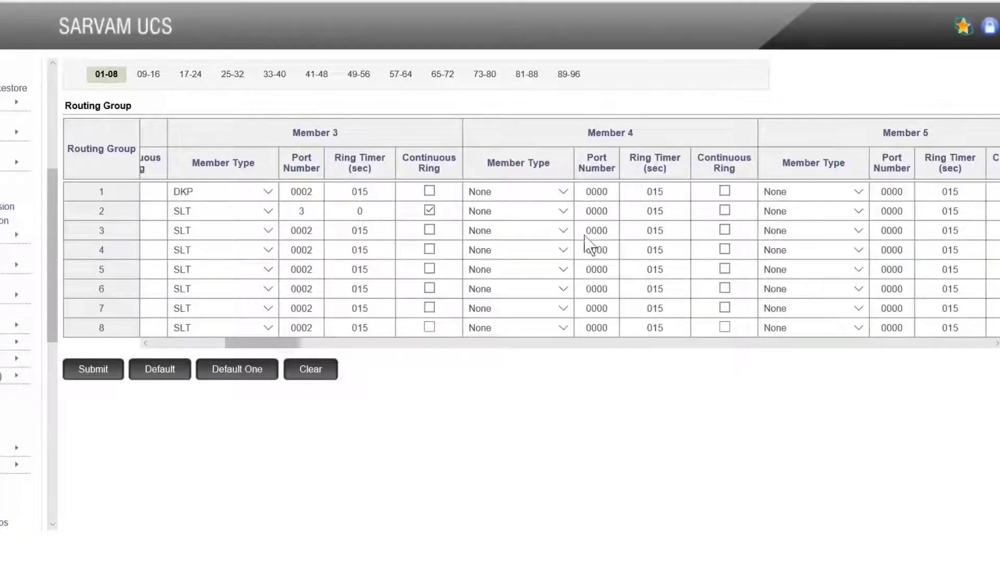
# Make member 4 an SLT on port 4 with ring timer 0 and continuous ring
pyautogui.click(544, 211)
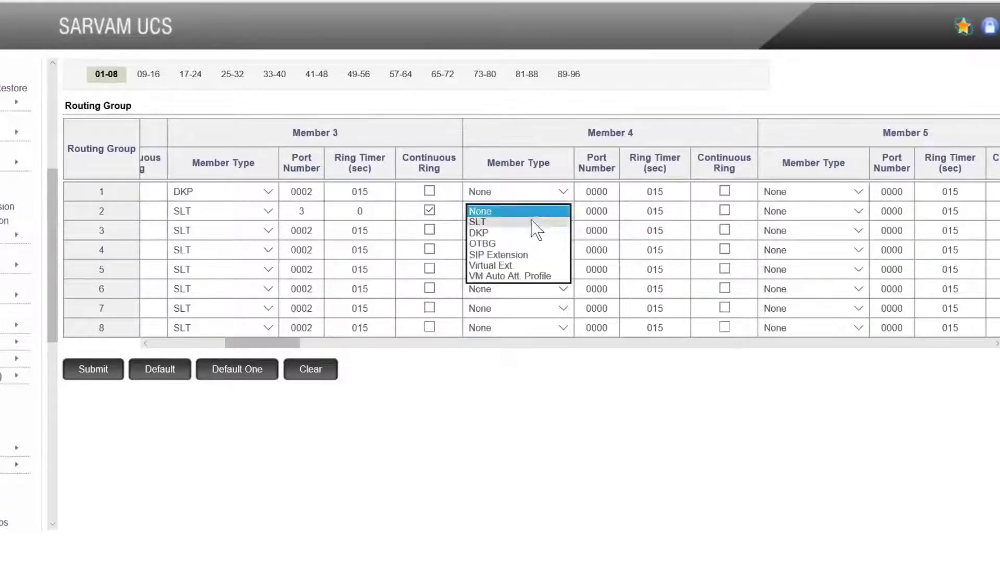
pyautogui.click(537, 222)
pyautogui.doubleClick(597, 211)
pyautogui.write('4')
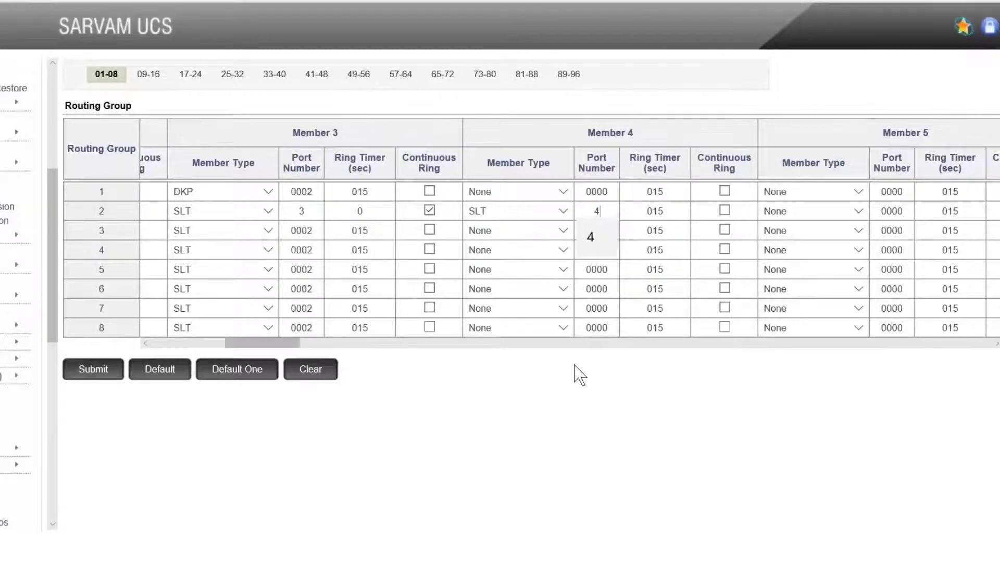
pyautogui.press('Tab')
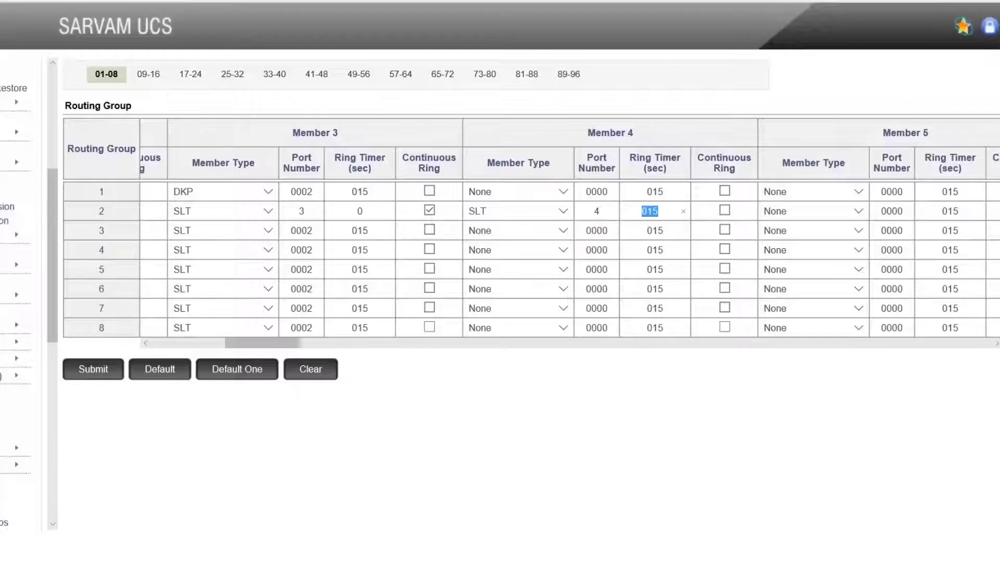
pyautogui.write('0')
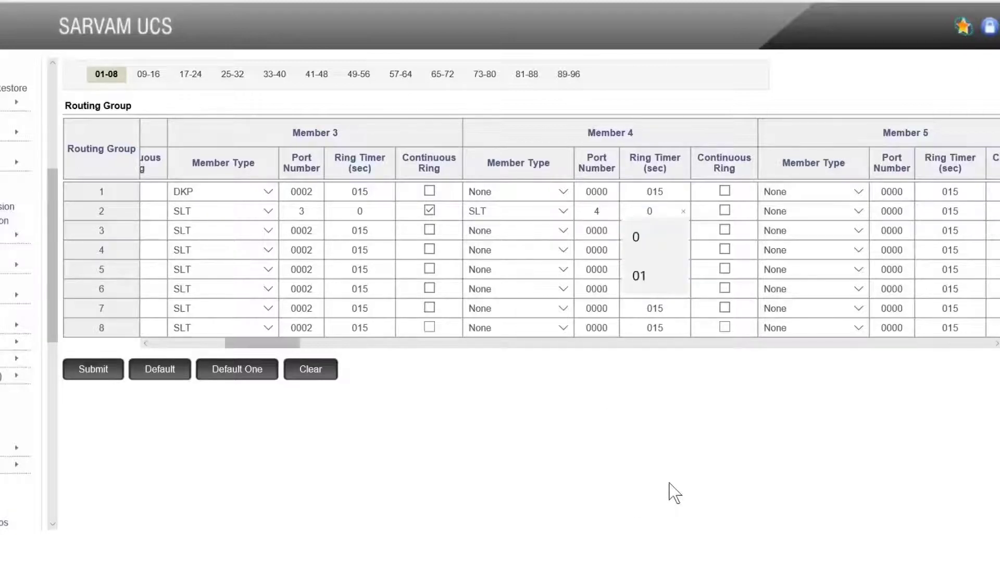
pyautogui.click(725, 210)
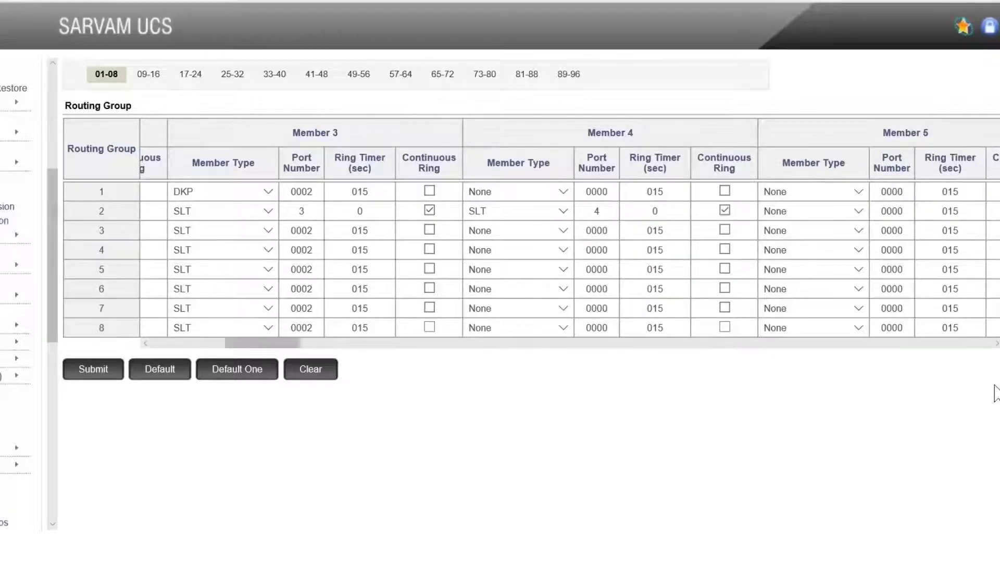
pyautogui.click(997, 344)
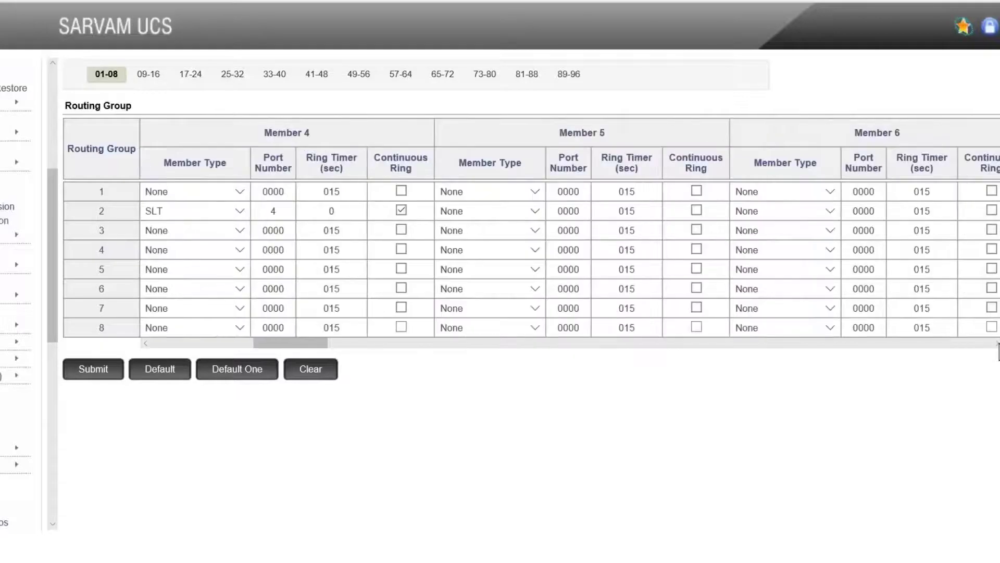
# Make member 5 an SLT on port 5 with ring timer 0 and continuous ring, then submit
pyautogui.click(533, 213)
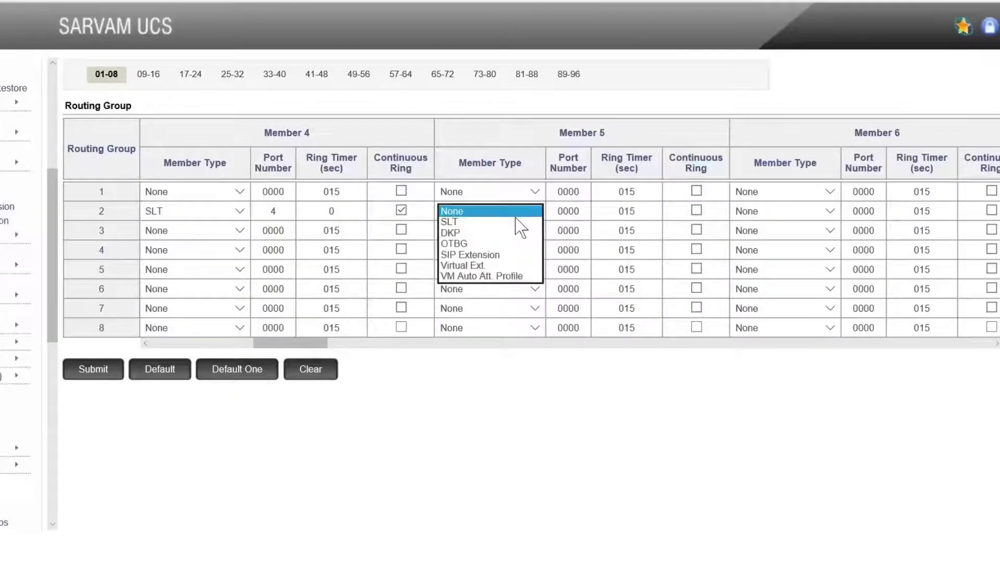
pyautogui.click(515, 222)
pyautogui.press('Tab')
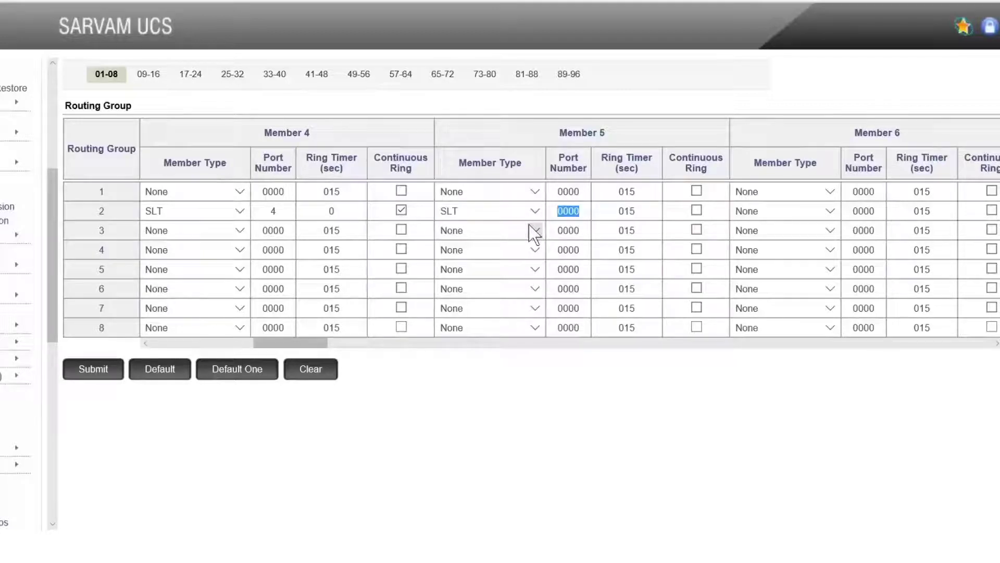
pyautogui.write('5')
pyautogui.press('Tab')
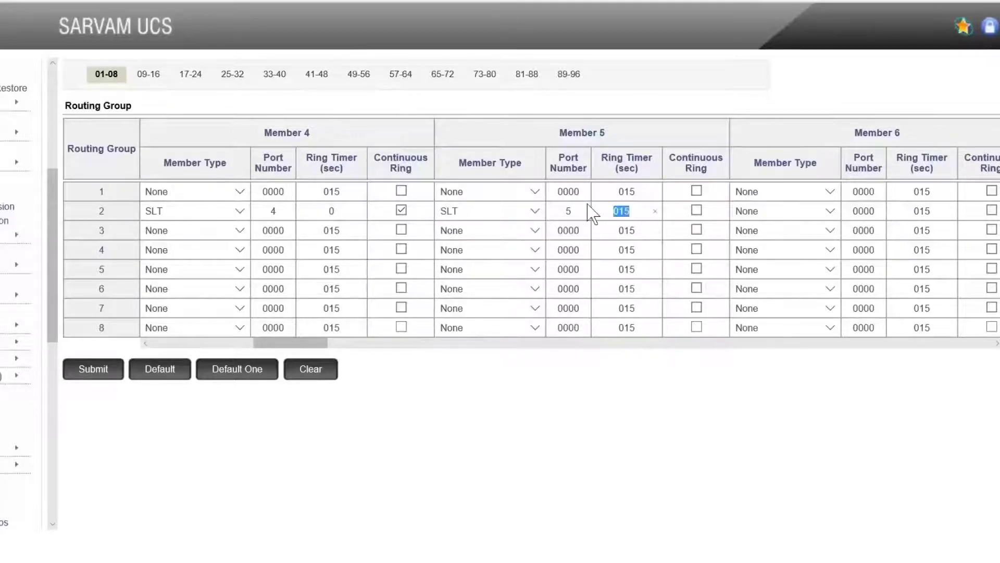
pyautogui.write('0')
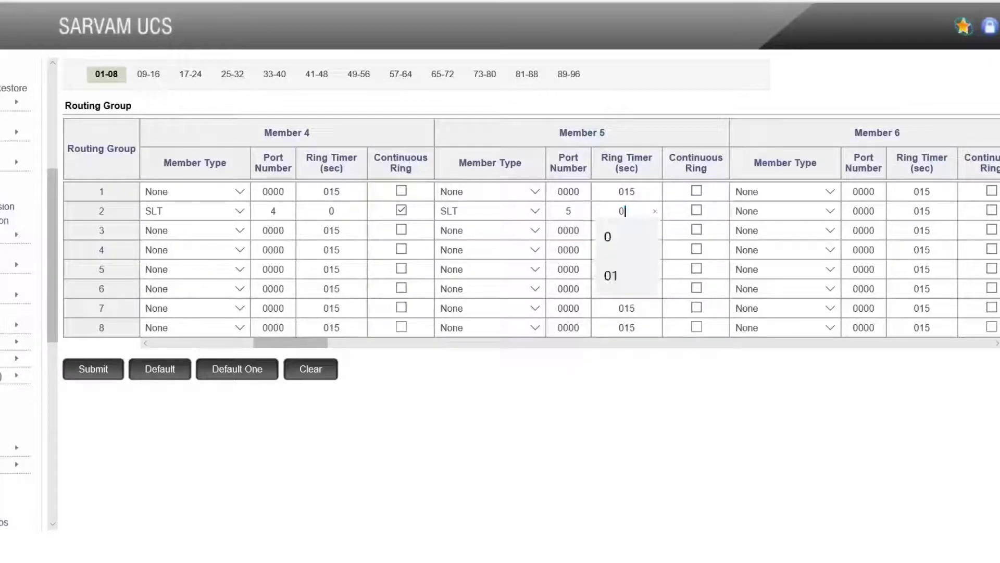
pyautogui.click(697, 210)
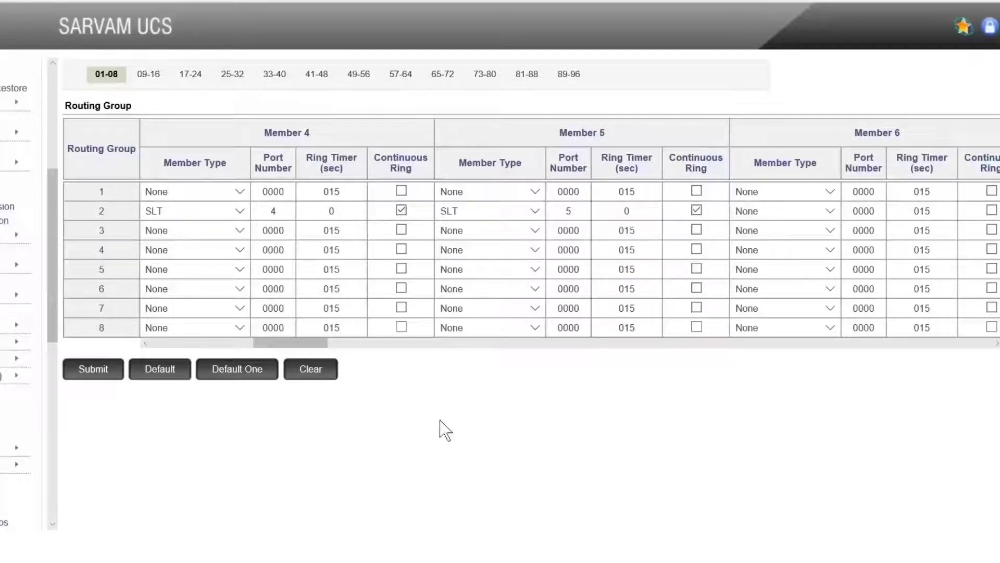
pyautogui.click(93, 368)
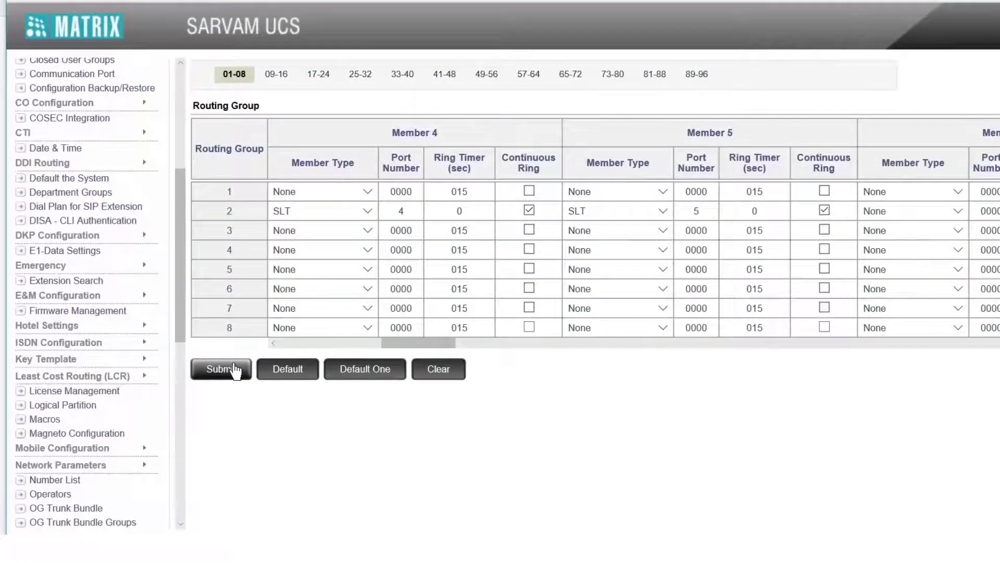
# Submit routing group 2 (Emergency Conf) settings, then expand DKP Configuration in the left menu
pyautogui.click(233, 369)
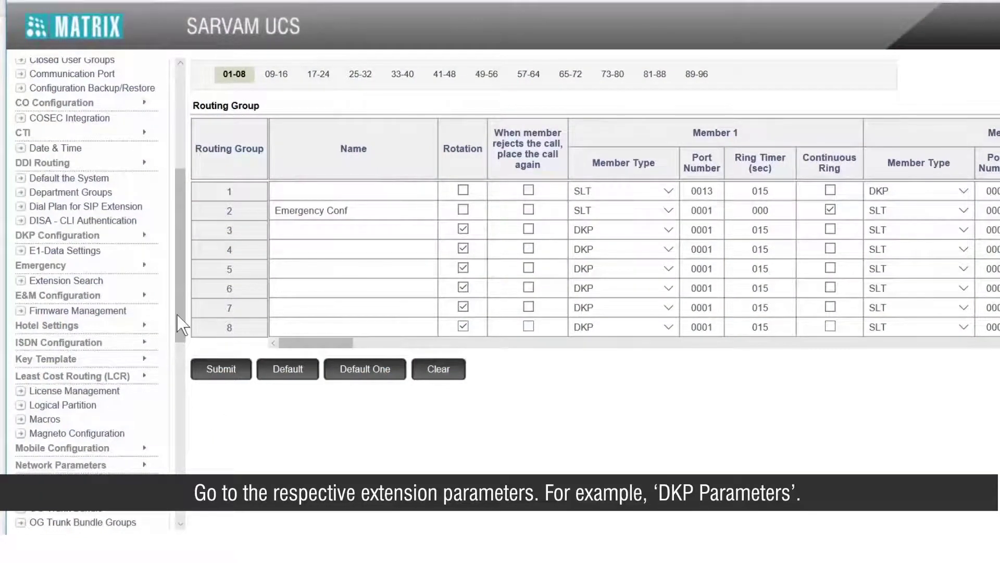
pyautogui.scroll(-1, 180, 325)
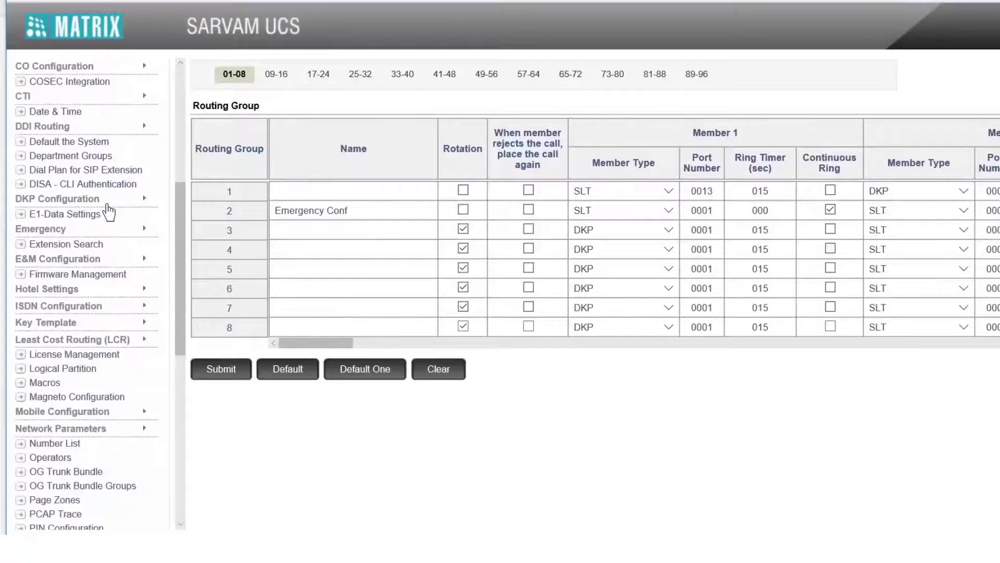
pyautogui.click(108, 203)
# In DKP Parameters, give port 1 (access code 3001) Station Basic Features Template 02 and submit
pyautogui.click(106, 215)
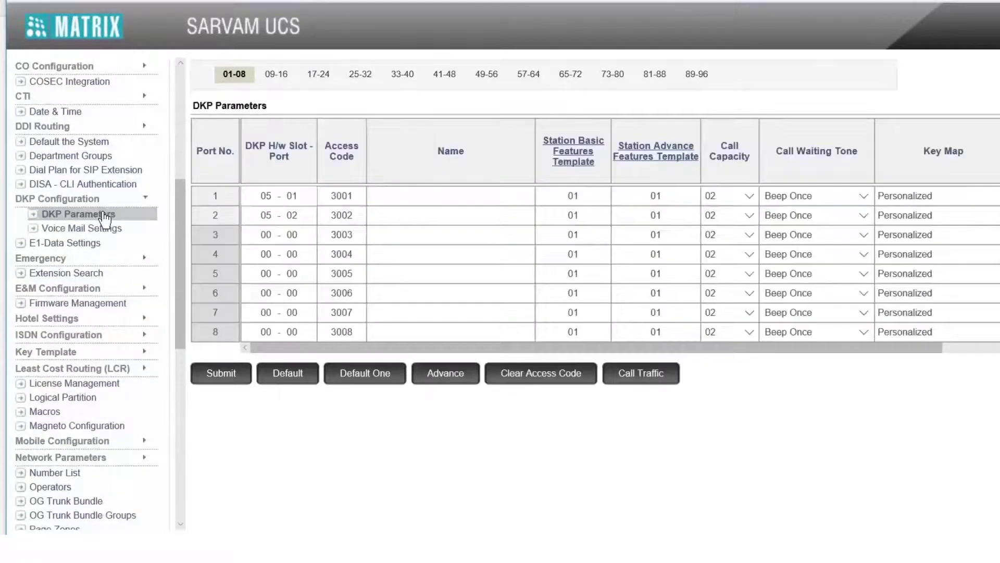
pyautogui.click(568, 195)
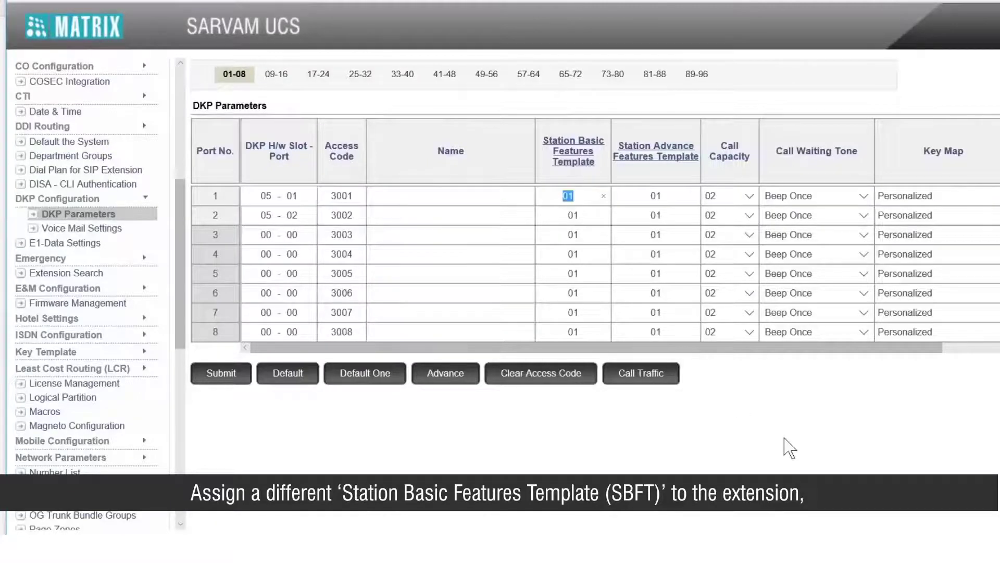
pyautogui.write('2')
pyautogui.click(239, 374)
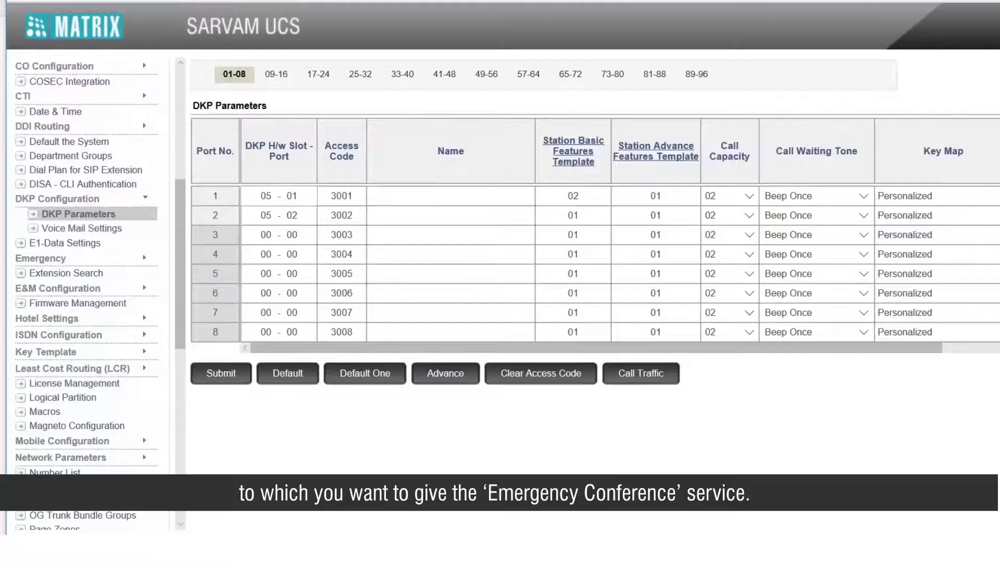
pyautogui.click(588, 164)
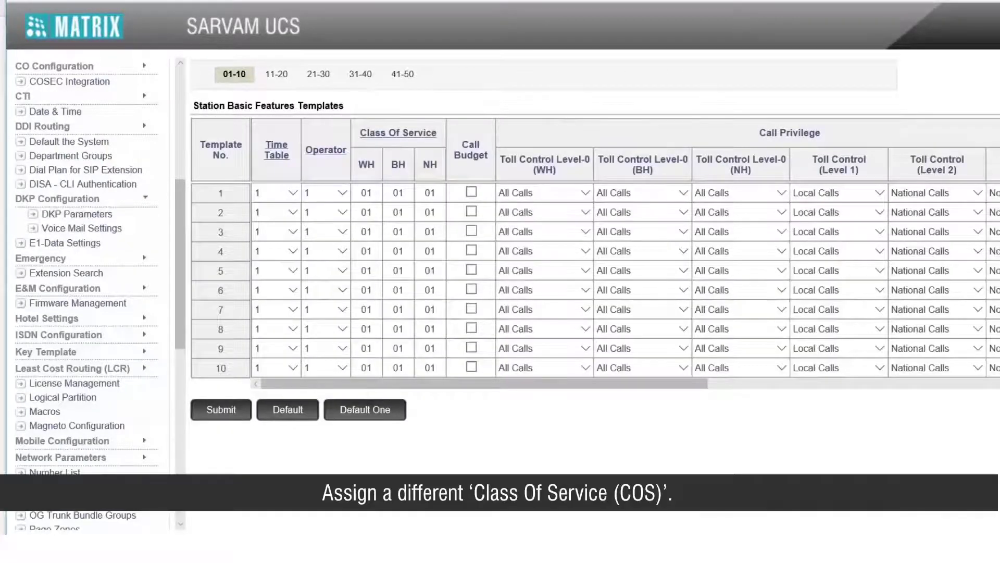
# Set template 2's WH and BH class of service to 02, then view Emergency Conference permissions
pyautogui.hotkey('shift', 'Home')
pyautogui.write('2')
pyautogui.press('Tab')
pyautogui.write('2')
pyautogui.press('Tab')
pyautogui.write('2')
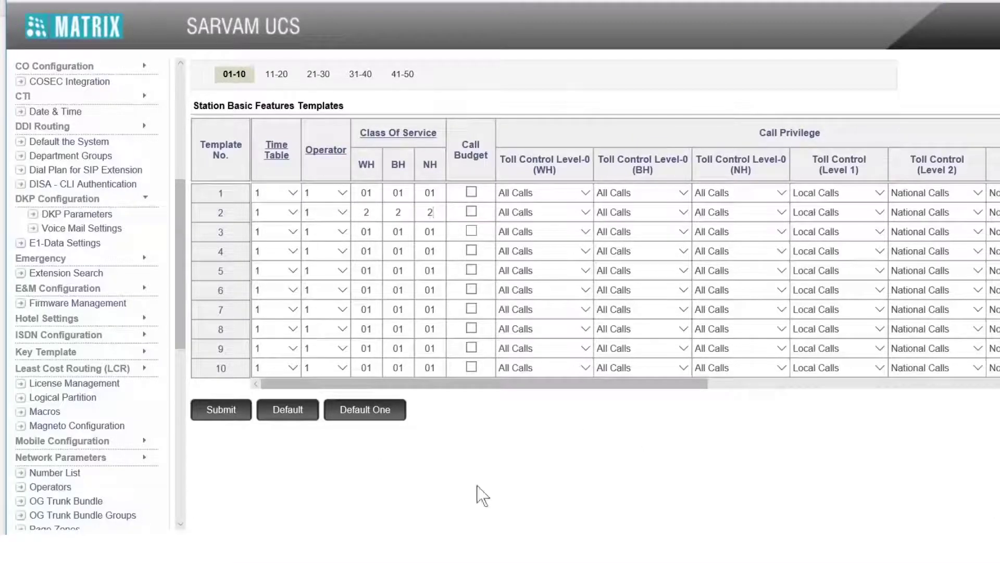
pyautogui.click(245, 410)
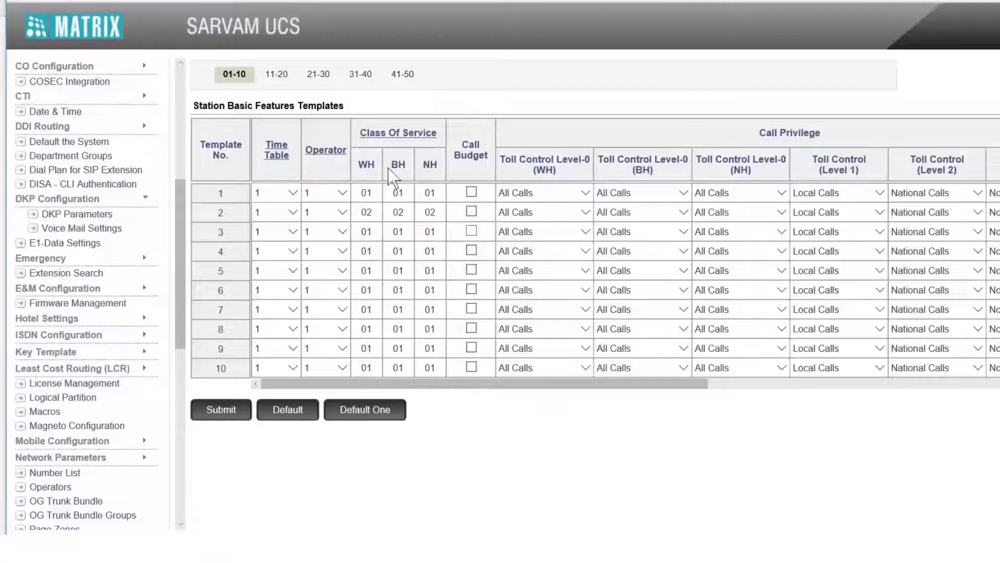
pyautogui.click(401, 136)
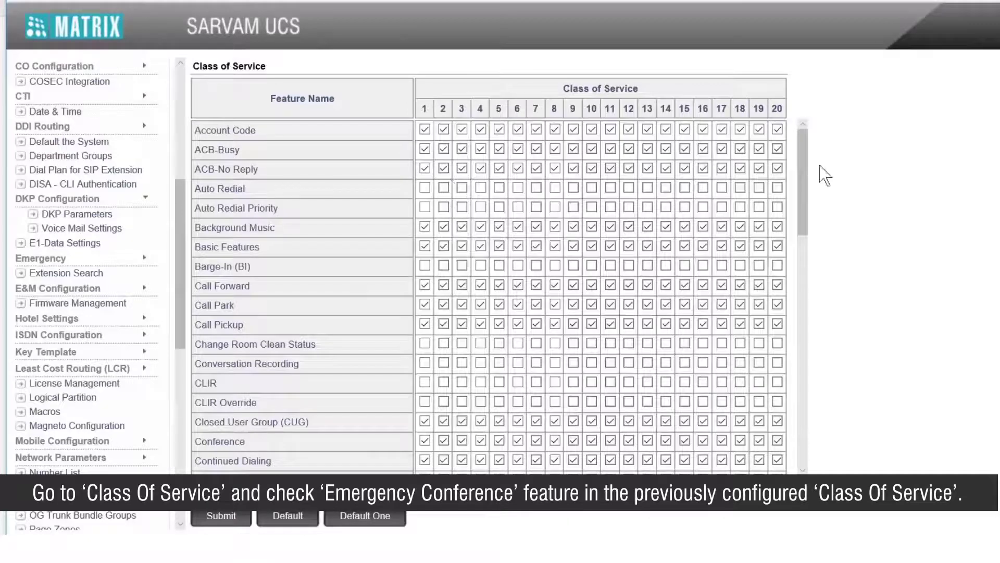
pyautogui.moveTo(803, 255); pyautogui.dragTo(802, 308)
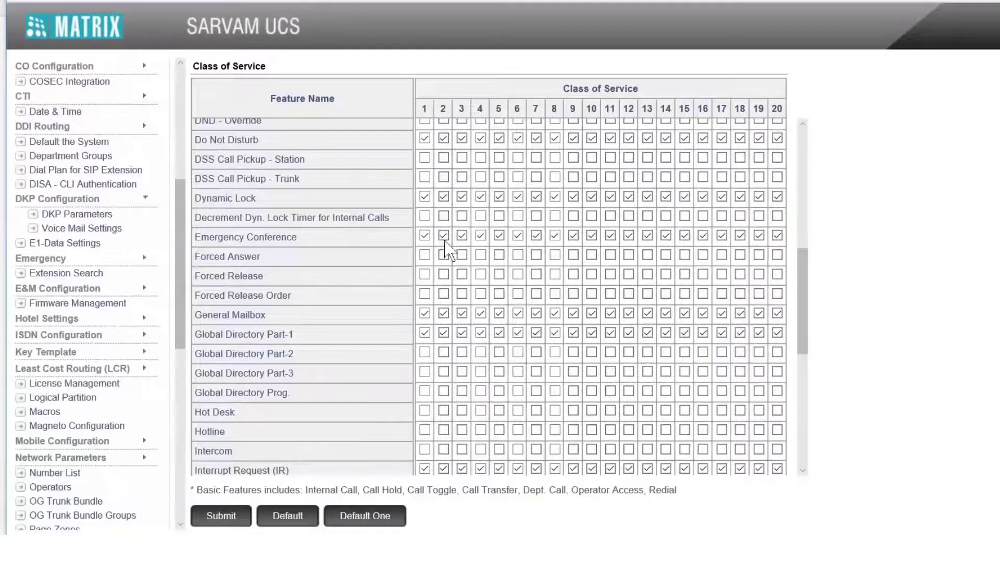